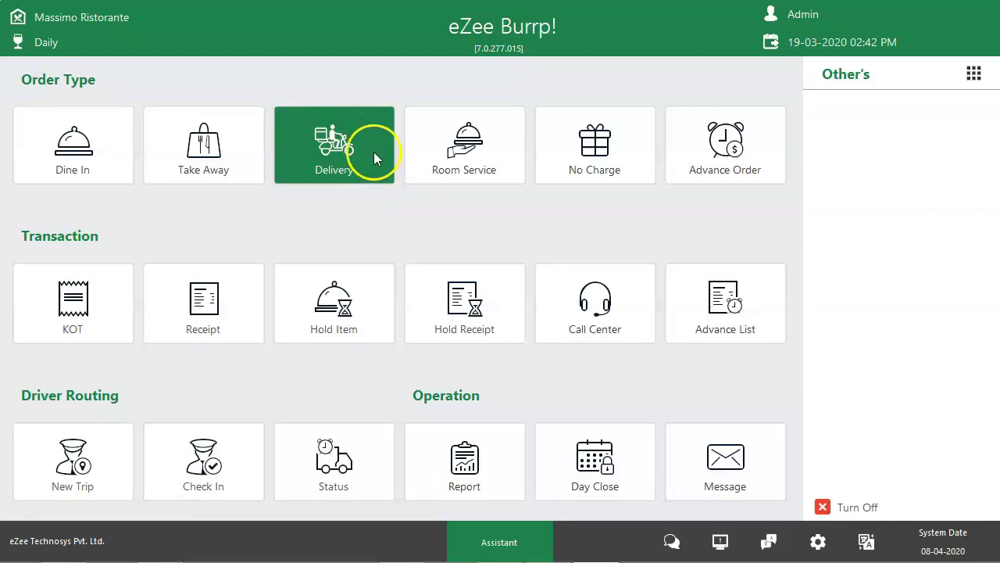
Start a delivery order, look up the guest by phone number, and check the name and address fields of the guest record.
{"action": "left_click", "coordinate": [375, 153]}
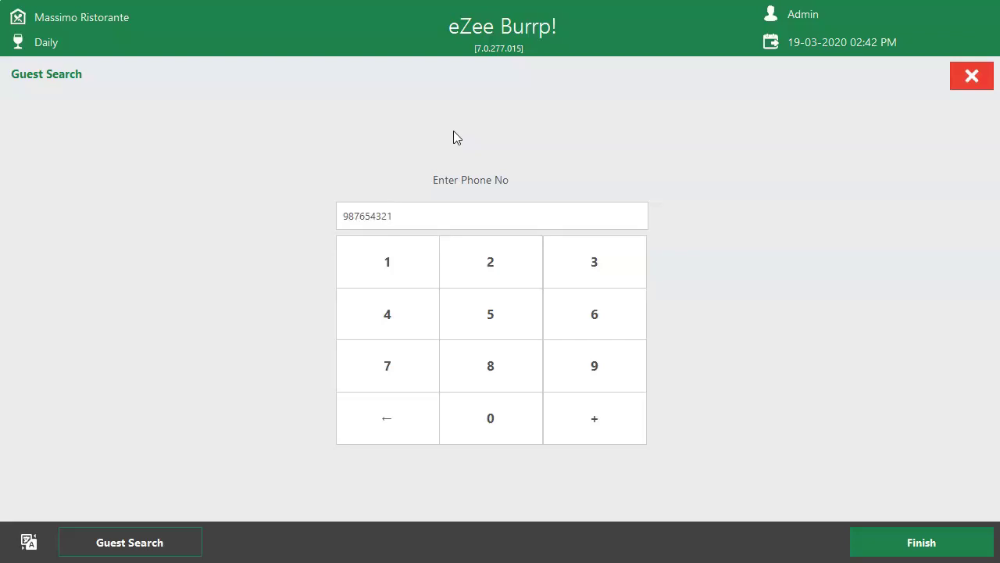
{"action": "left_click", "coordinate": [891, 542]}
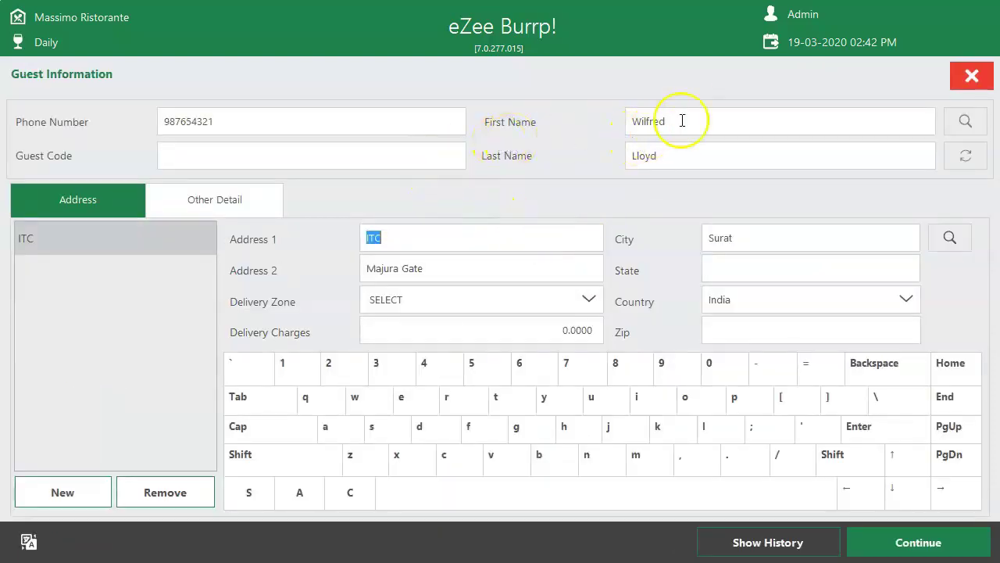
{"action": "left_click", "coordinate": [641, 117]}
{"action": "left_click", "coordinate": [655, 154]}
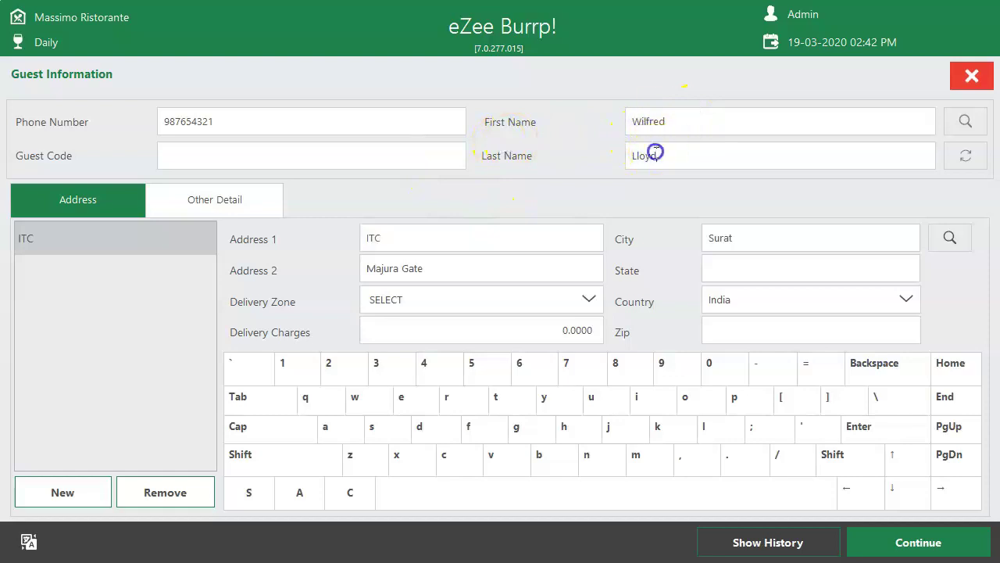
{"action": "left_click", "coordinate": [392, 242]}
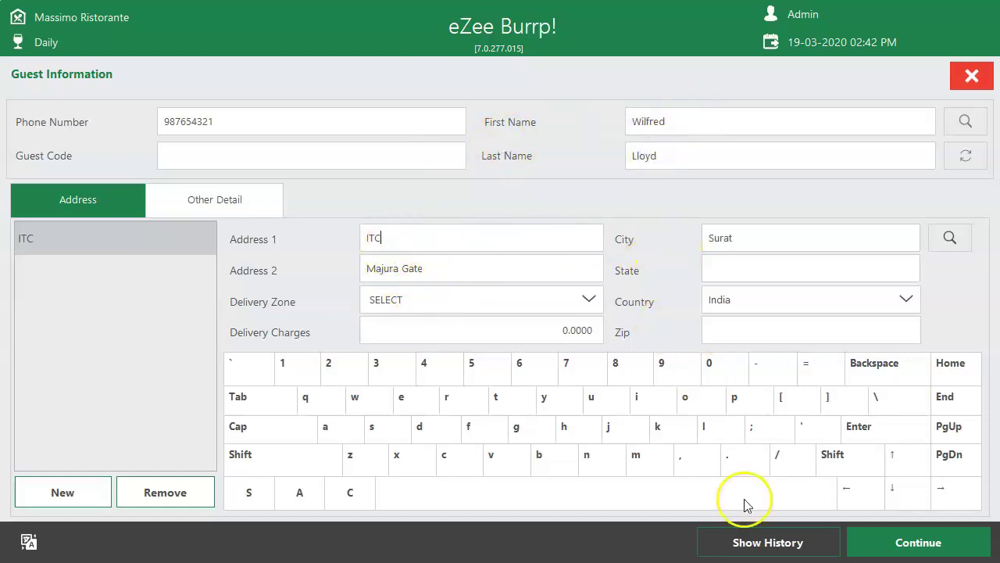
Review the items in the guest's previous order history and return to the guest information.
{"action": "left_click", "coordinate": [742, 547]}
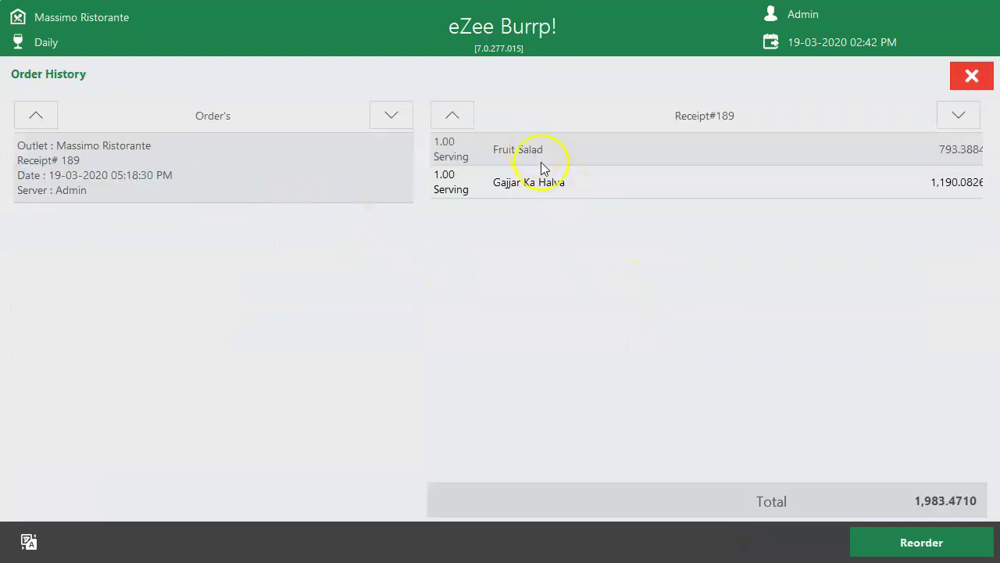
{"action": "left_click", "coordinate": [529, 182]}
{"action": "left_click", "coordinate": [523, 144]}
{"action": "left_click", "coordinate": [973, 78]}
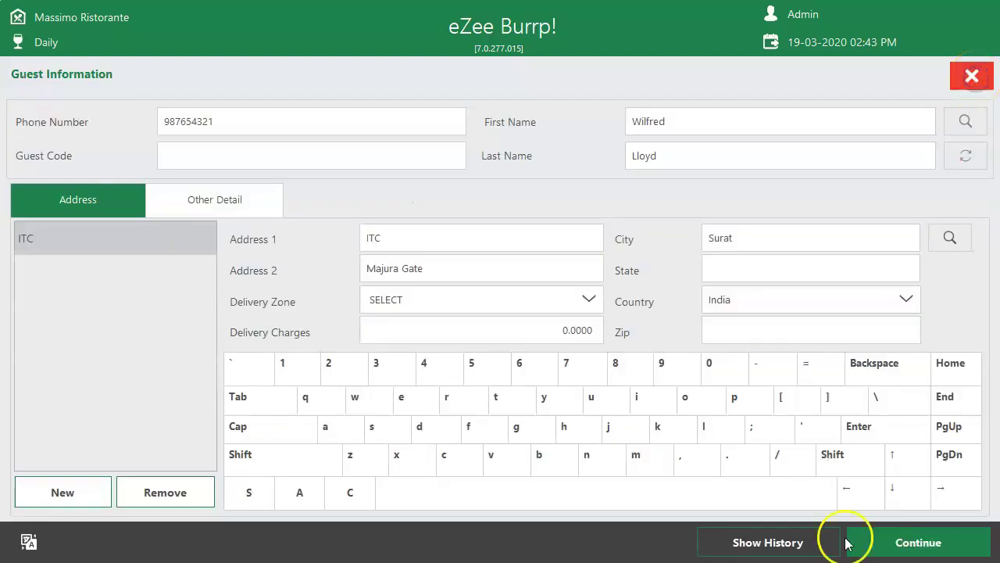
Continue to the guest's new delivery receipt and add 5 servings of Cakes Of The Day.
{"action": "left_click", "coordinate": [895, 545]}
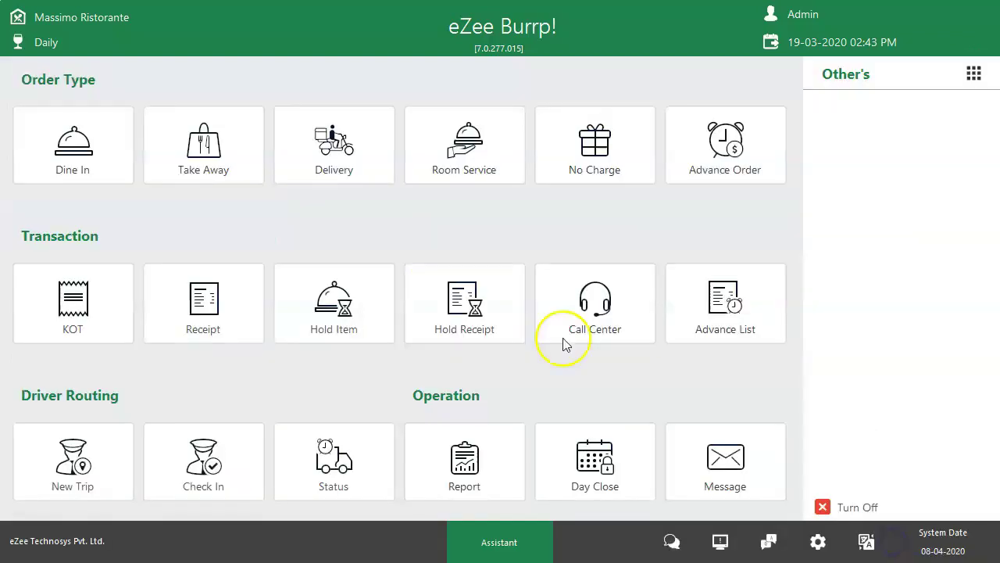
{"action": "left_click", "coordinate": [564, 343]}
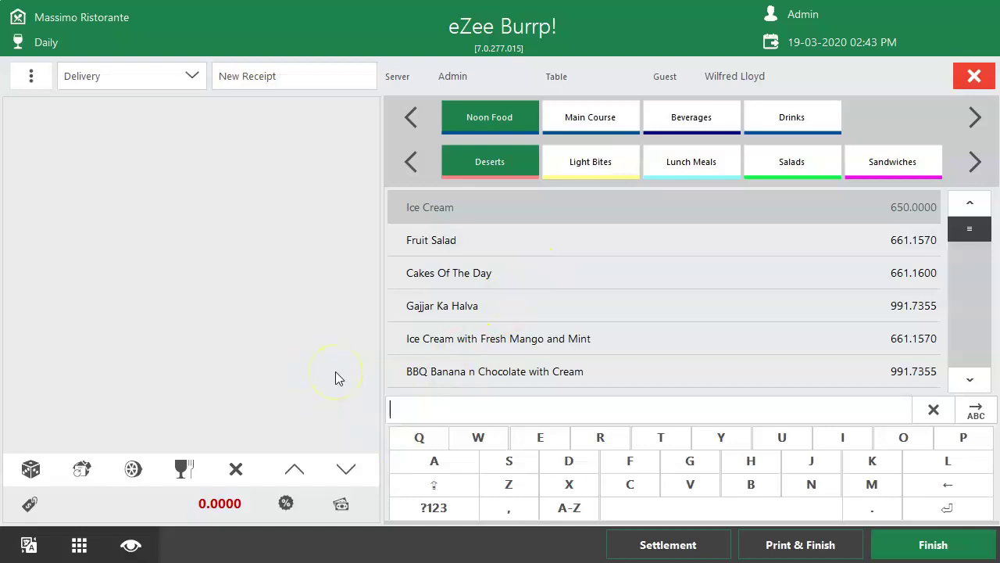
{"action": "left_click", "coordinate": [475, 275]}
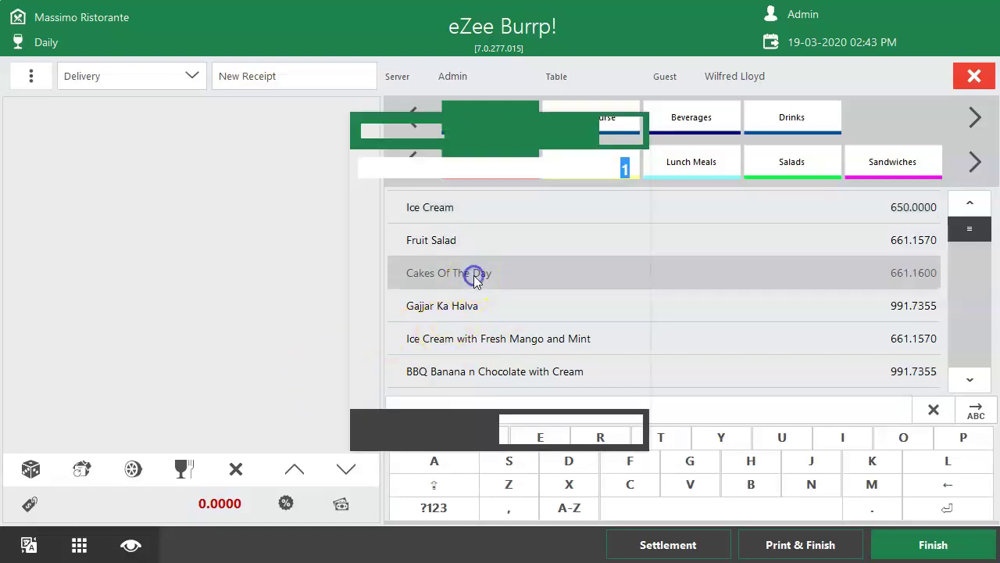
{"action": "left_click", "coordinate": [468, 268]}
{"action": "left_click", "coordinate": [540, 426]}
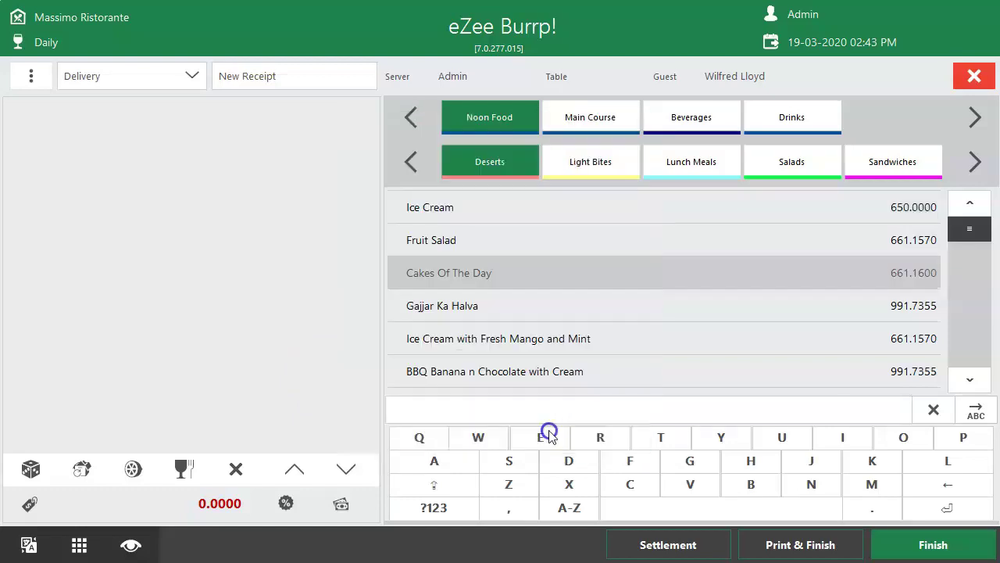
Add 1 serving of Ice Cream with Fresh Mango and Mint to the receipt.
{"action": "left_click", "coordinate": [550, 346]}
{"action": "left_click", "coordinate": [547, 346]}
{"action": "left_click", "coordinate": [469, 212]}
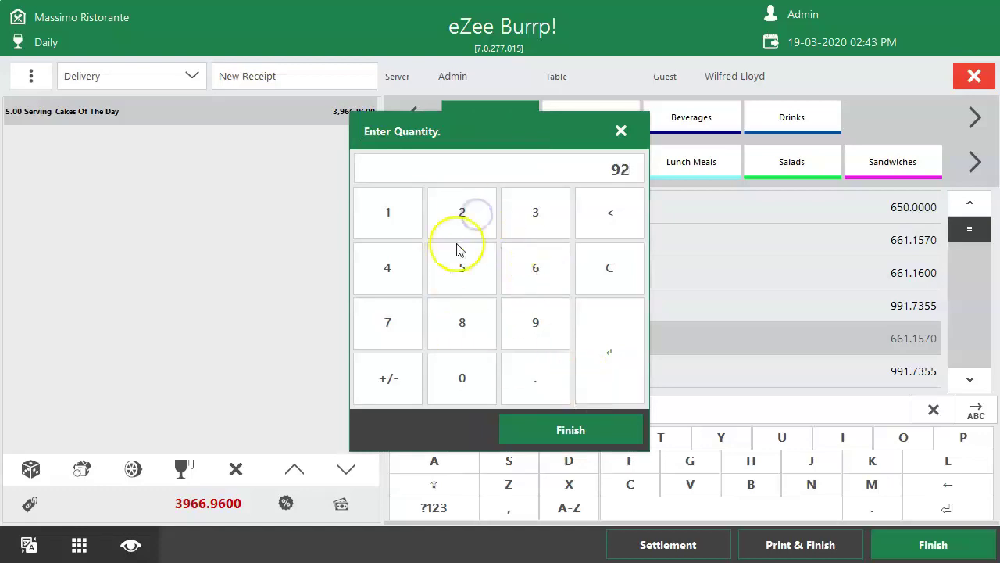
{"action": "left_click", "coordinate": [609, 267]}
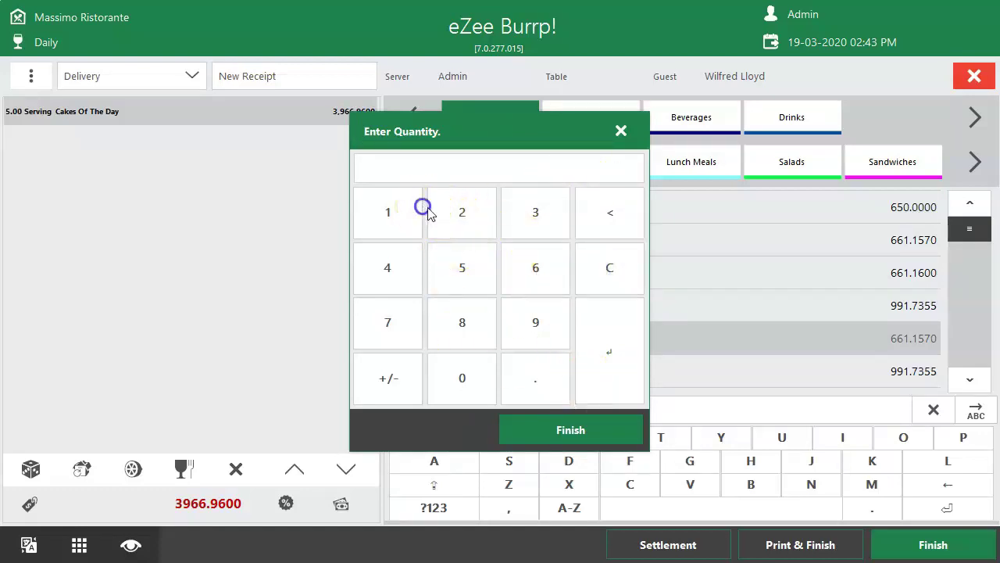
{"action": "left_click", "coordinate": [385, 212]}
{"action": "left_click", "coordinate": [574, 426]}
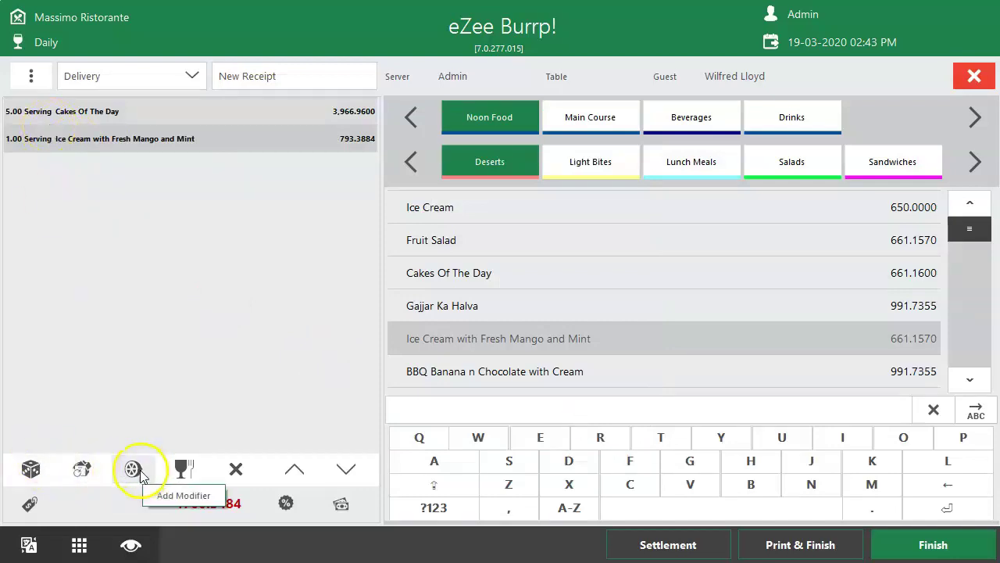
Examine the percentage and cash discount options for the receipt and its items, and return to the order.
{"action": "left_click", "coordinate": [186, 470]}
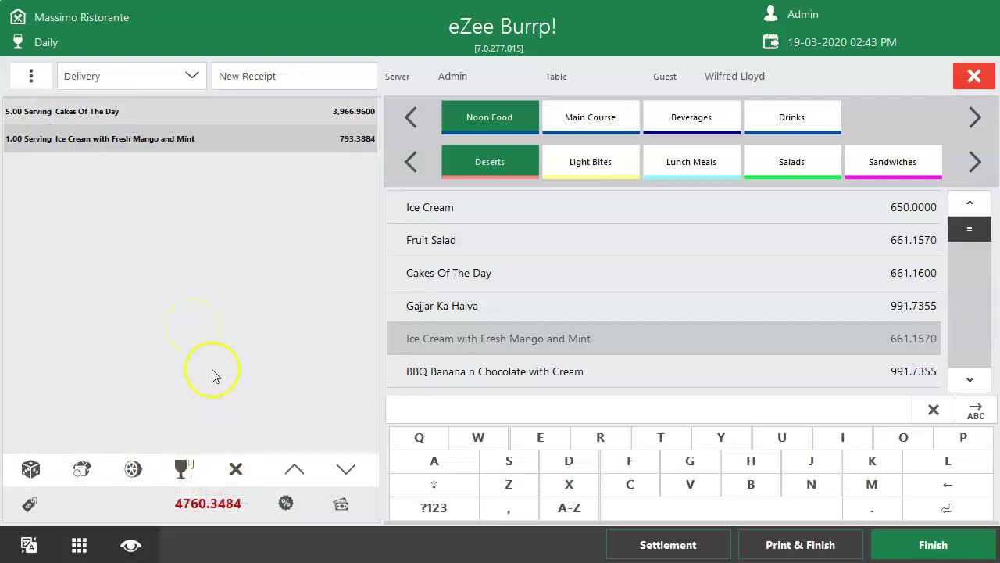
{"action": "left_click", "coordinate": [285, 502]}
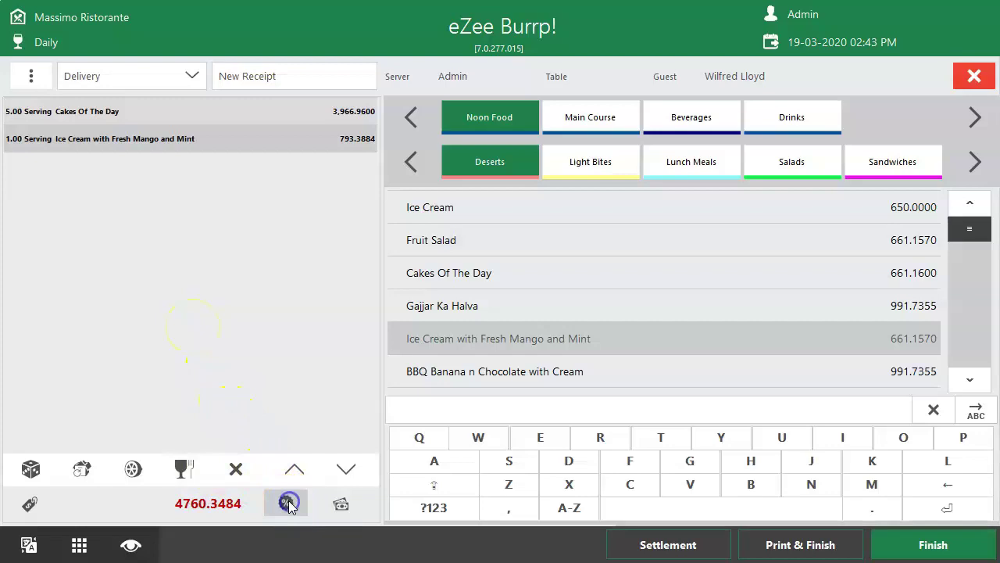
{"action": "left_click", "coordinate": [586, 129]}
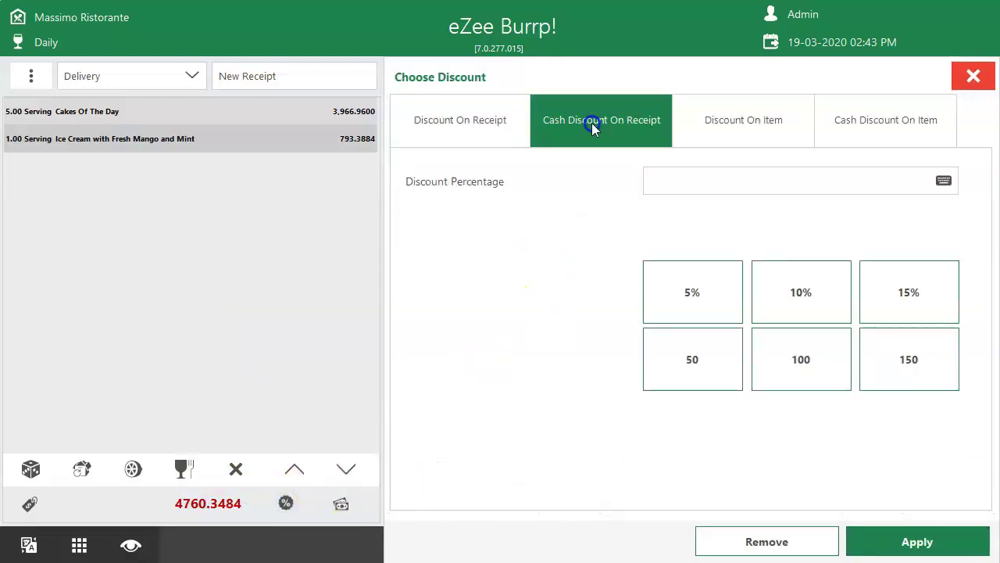
{"action": "left_click", "coordinate": [705, 127]}
{"action": "left_click", "coordinate": [858, 127]}
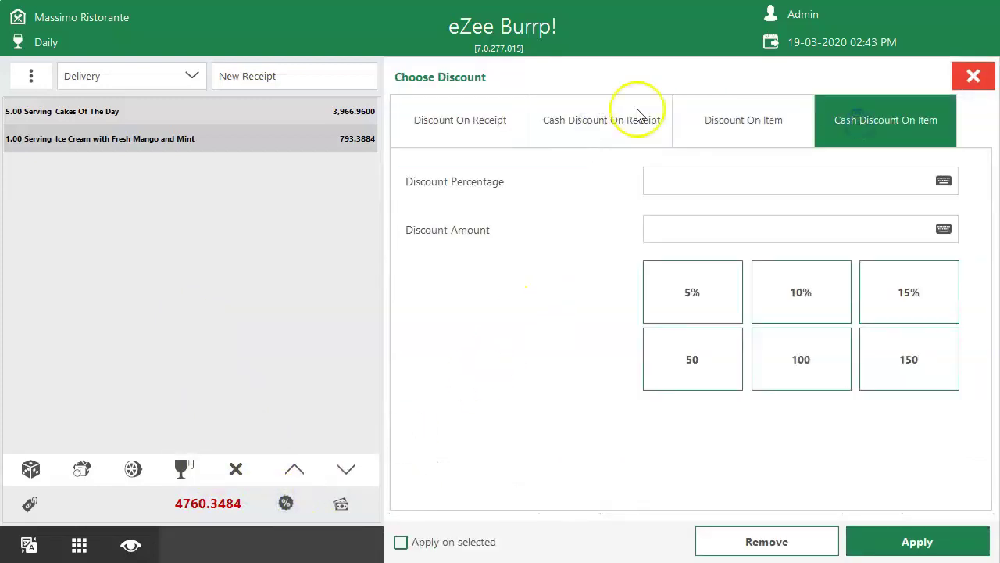
{"action": "left_click", "coordinate": [500, 125]}
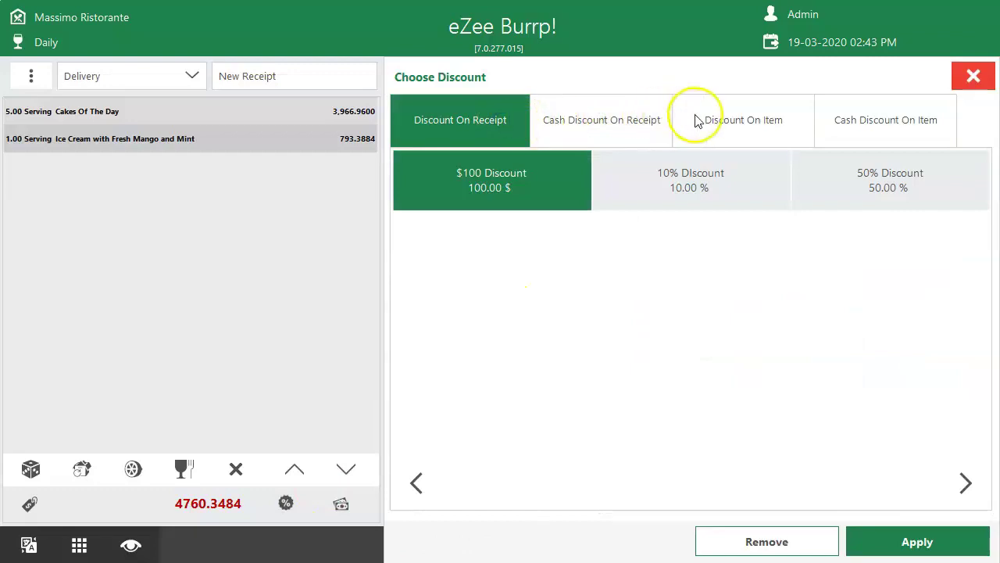
{"action": "left_click", "coordinate": [974, 77]}
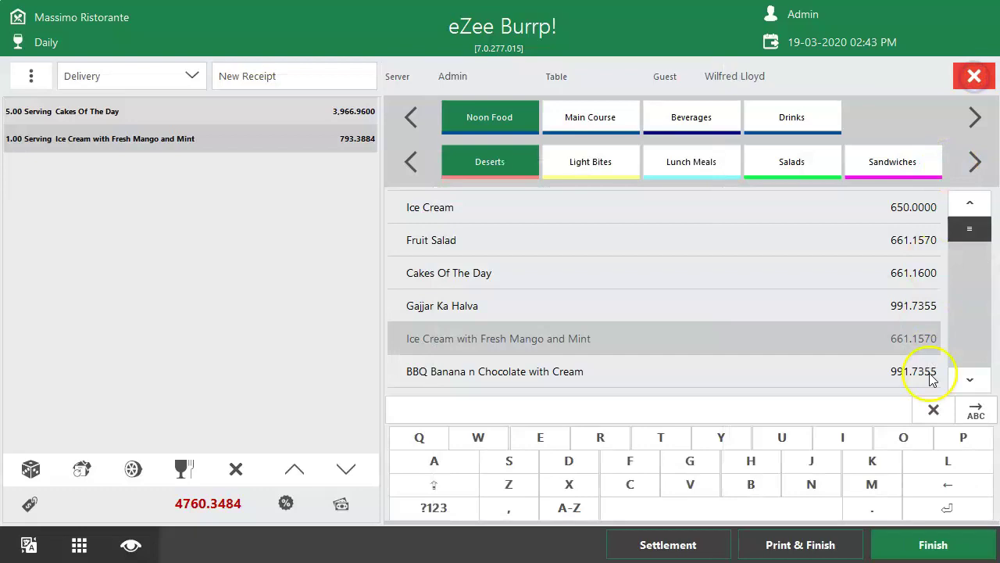
Print and finish the delivery receipt.
{"action": "left_click", "coordinate": [790, 543]}
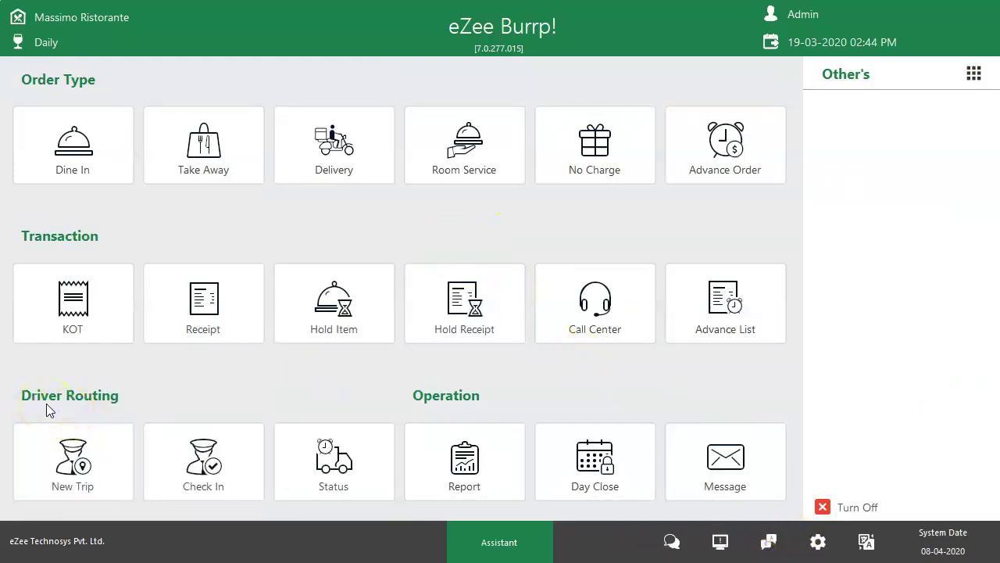
Create a new driver trip for the delivery receipt, assign the second named driver in the list, and mark the driver out.
{"action": "left_click", "coordinate": [41, 460]}
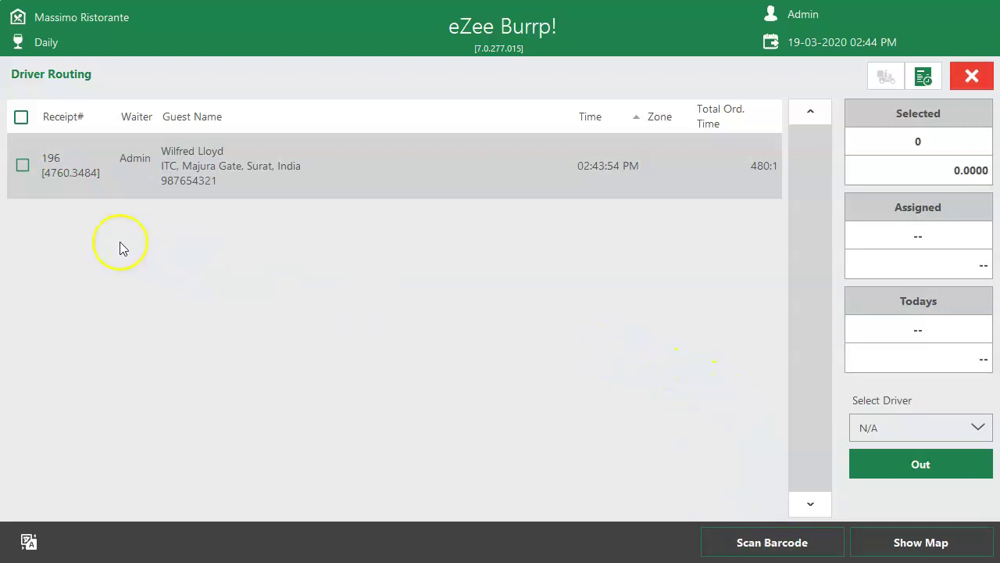
{"action": "left_click", "coordinate": [23, 165]}
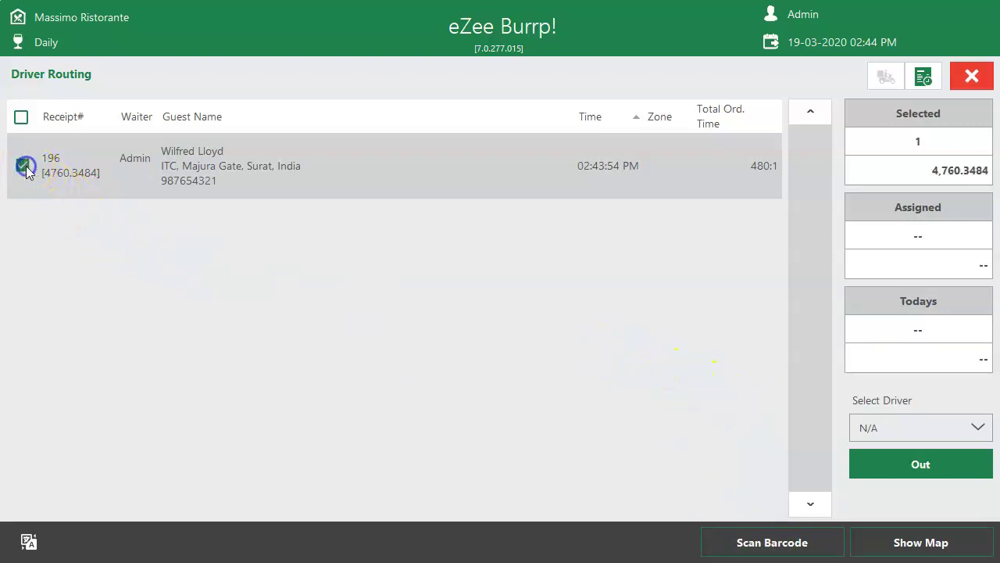
{"action": "left_click", "coordinate": [977, 426]}
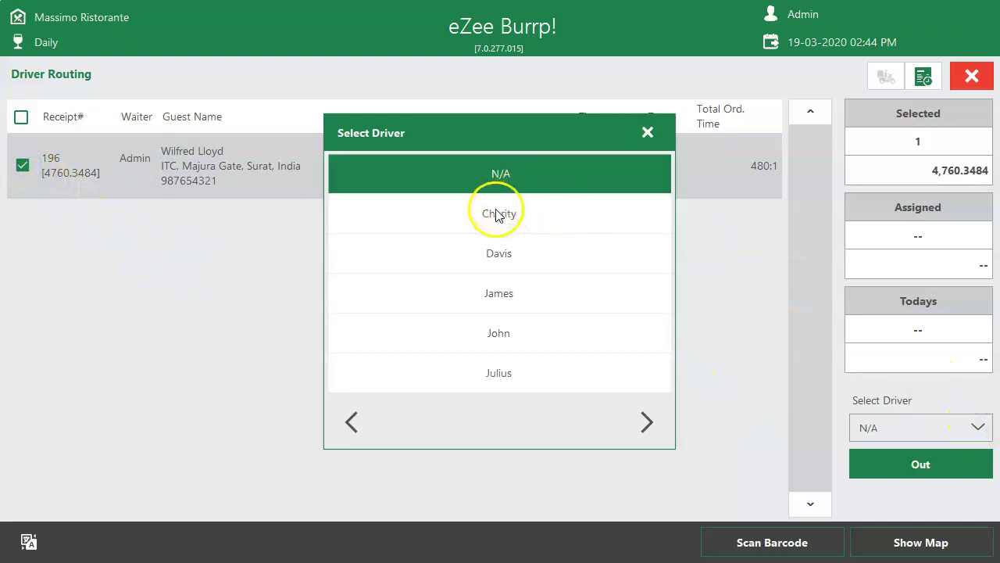
{"action": "left_click", "coordinate": [504, 252]}
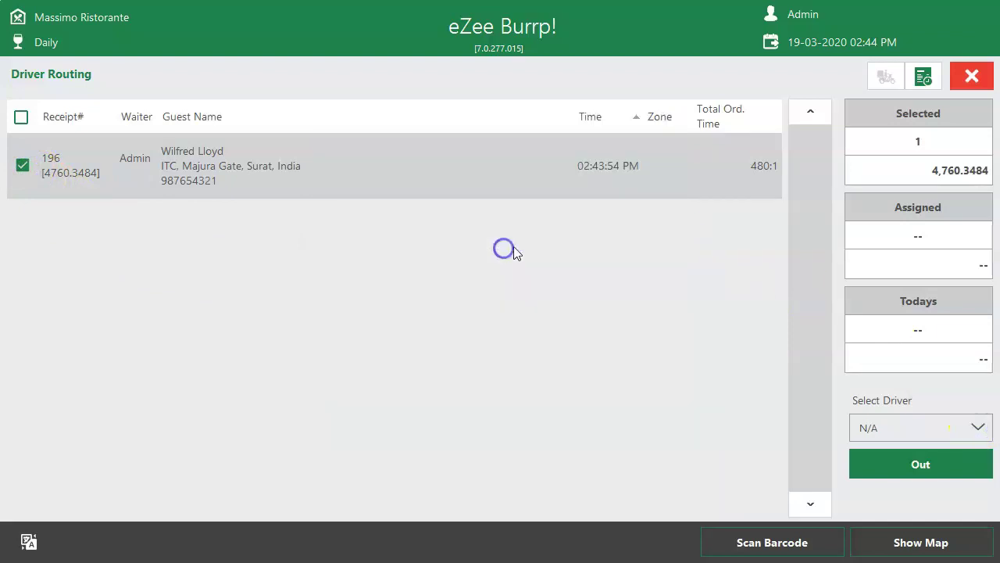
{"action": "left_click", "coordinate": [907, 466]}
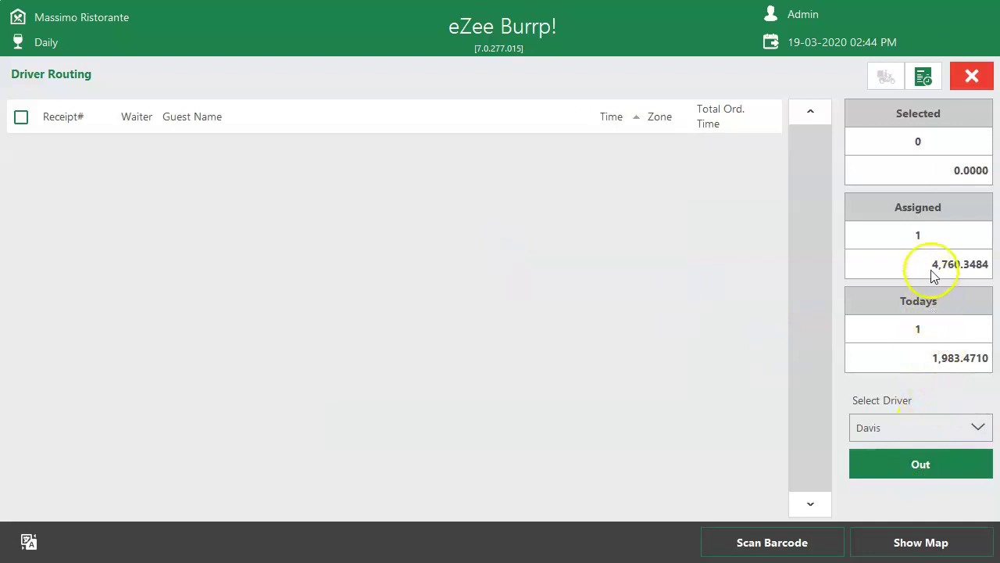
{"action": "left_click", "coordinate": [971, 76]}
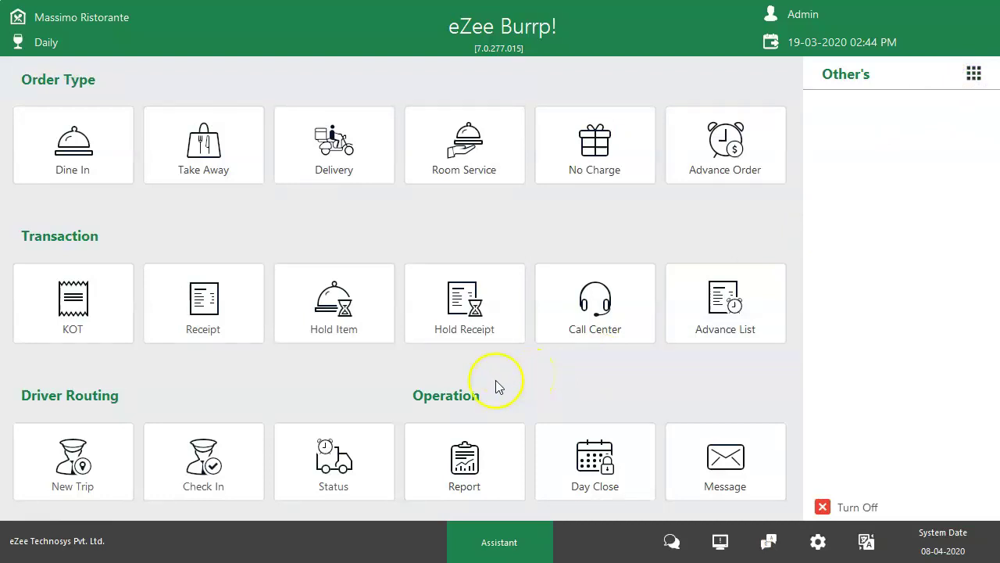
Examine the delivery status of the dispatched receipt and the available search filters, such as Show Settled Only.
{"action": "left_click", "coordinate": [374, 453]}
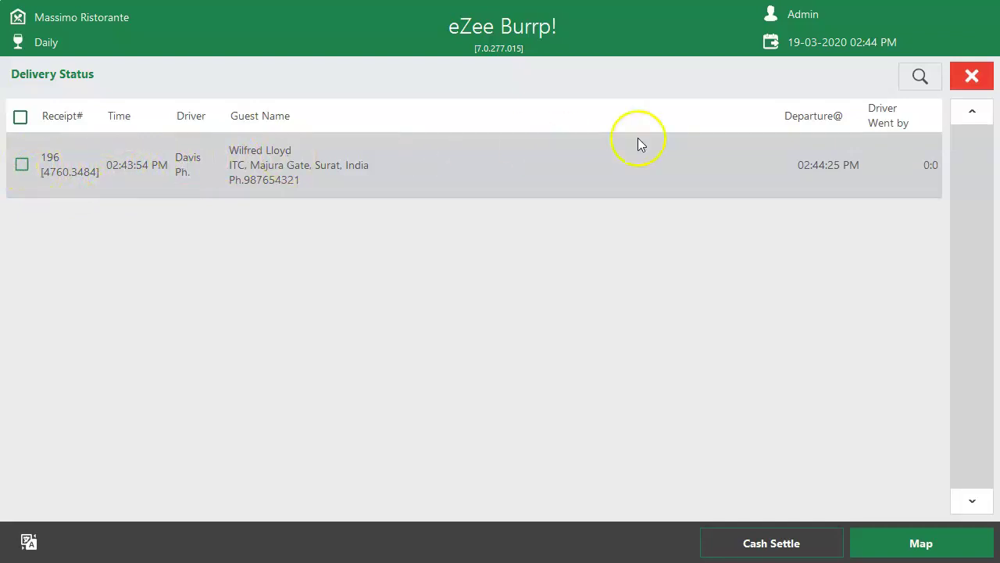
{"action": "left_click", "coordinate": [974, 77]}
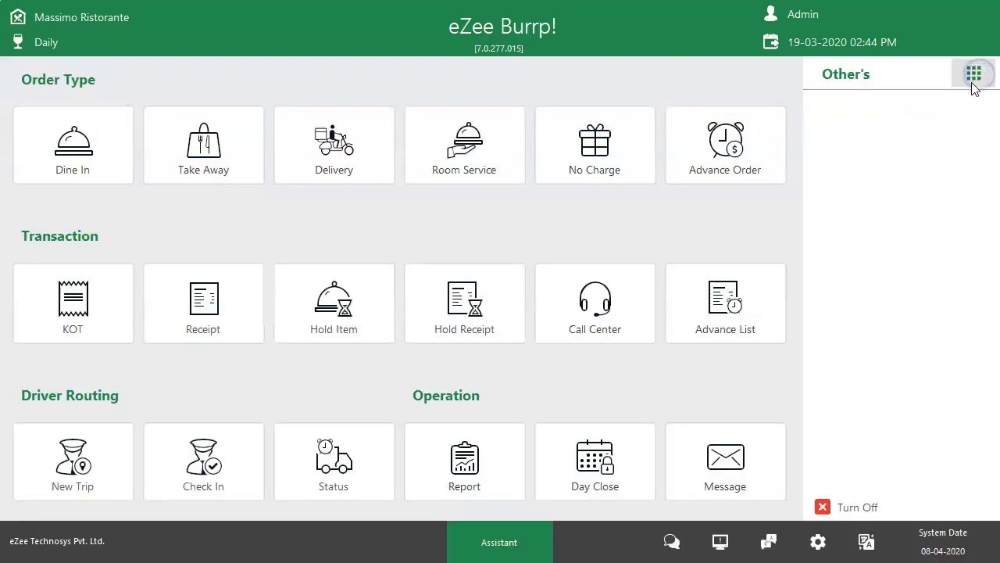
{"action": "left_click", "coordinate": [288, 472]}
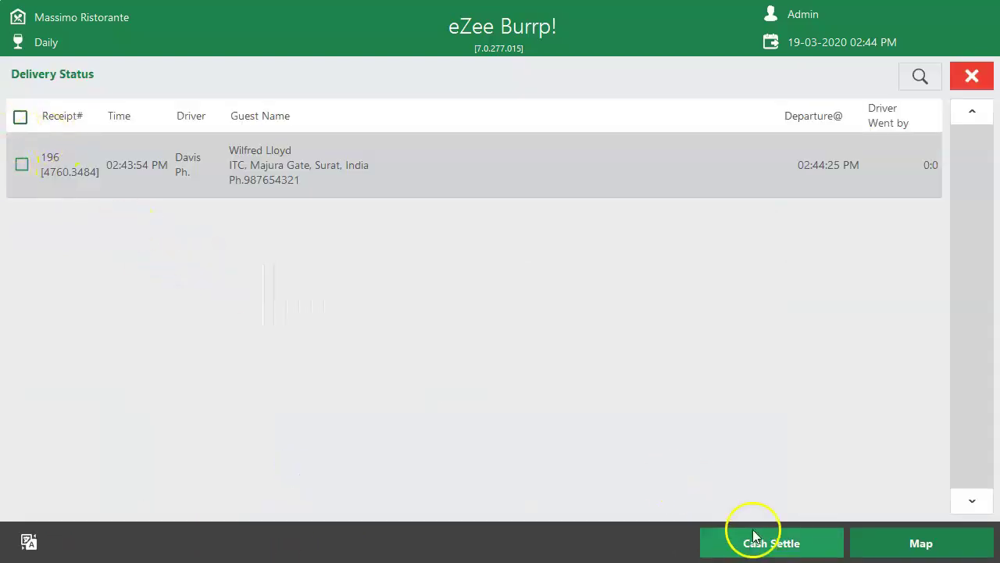
{"action": "left_click", "coordinate": [922, 78]}
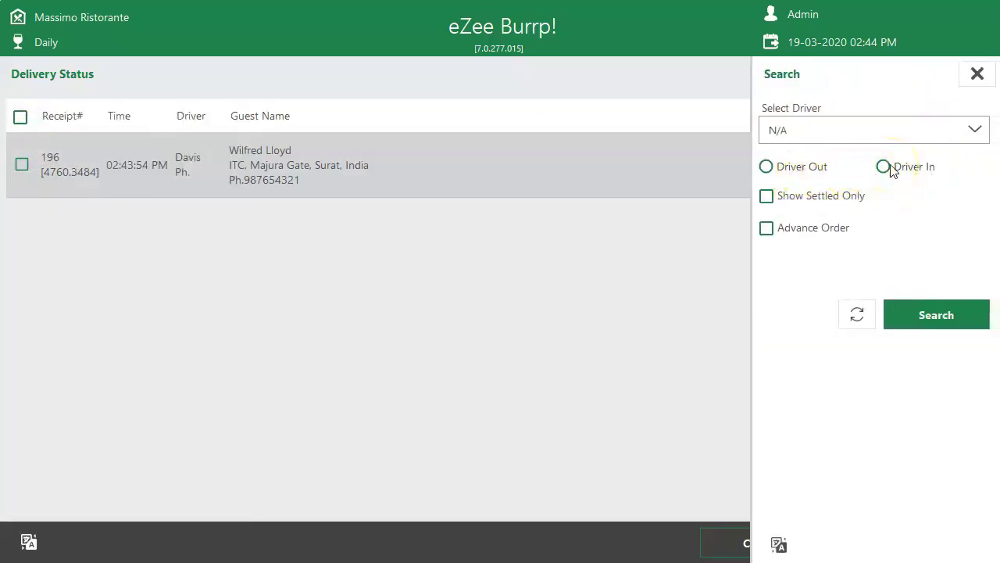
{"action": "left_click", "coordinate": [837, 204]}
{"action": "left_click", "coordinate": [836, 201]}
{"action": "left_click", "coordinate": [976, 74]}
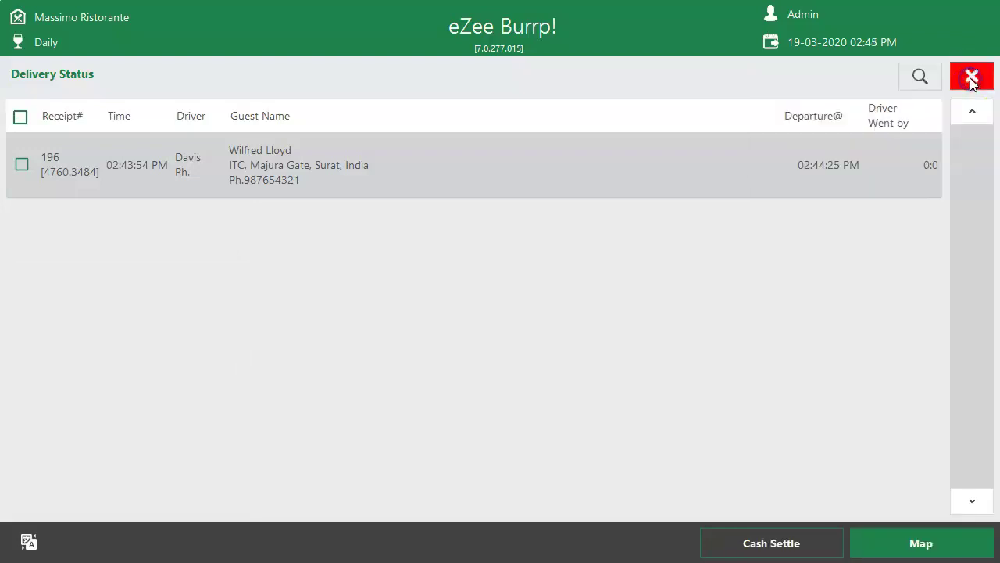
{"action": "left_click", "coordinate": [969, 84]}
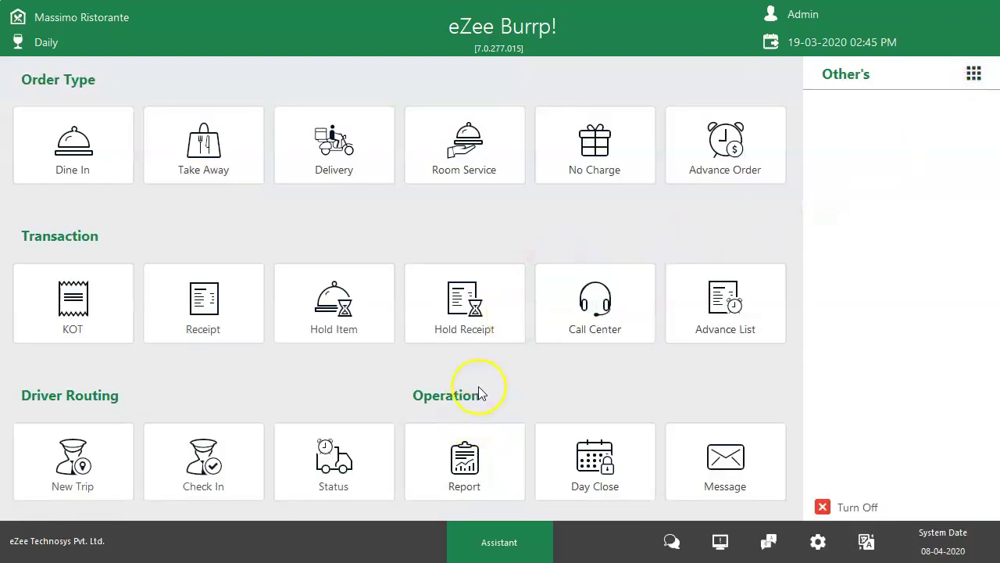
Check in the driver who was sent out with the delivery receipt, and return to the main screen.
{"action": "left_click", "coordinate": [235, 451]}
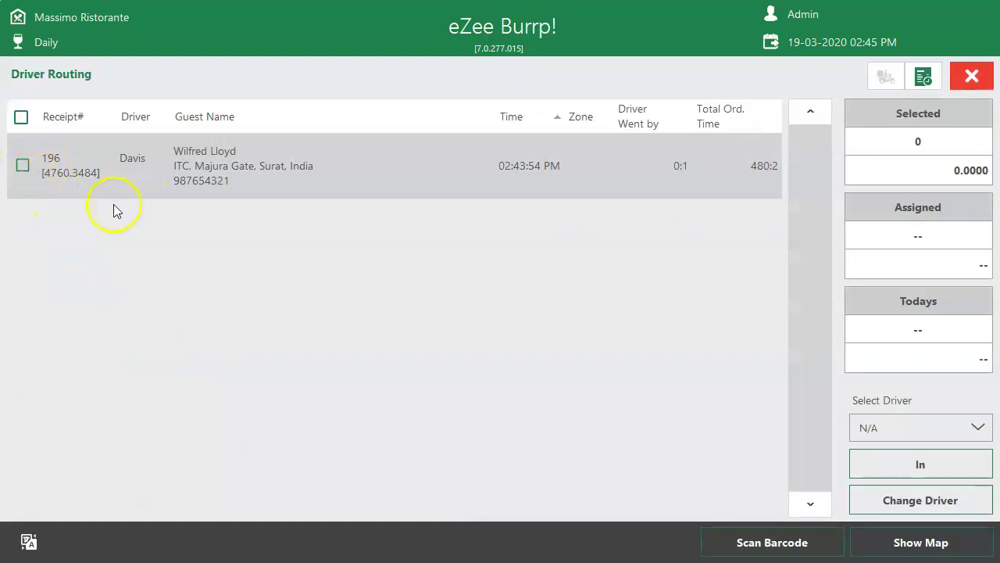
{"action": "left_click", "coordinate": [977, 427]}
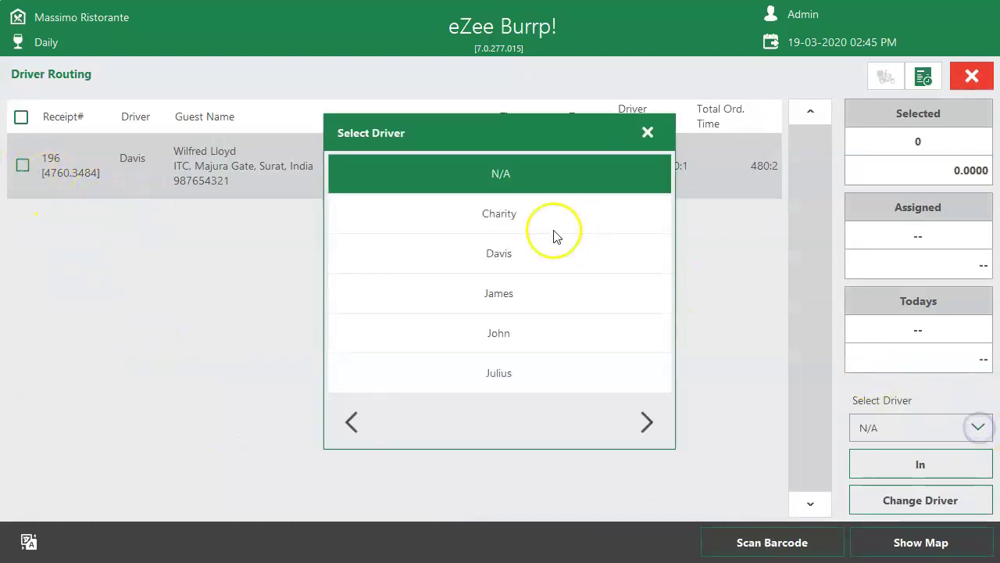
{"action": "left_click", "coordinate": [499, 253]}
{"action": "left_click", "coordinate": [22, 164]}
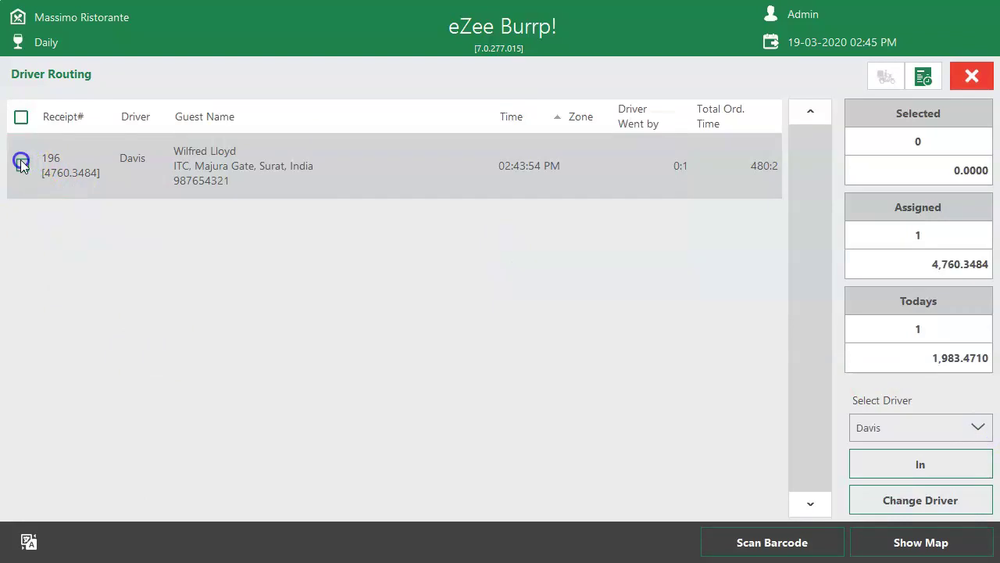
{"action": "left_click", "coordinate": [919, 465]}
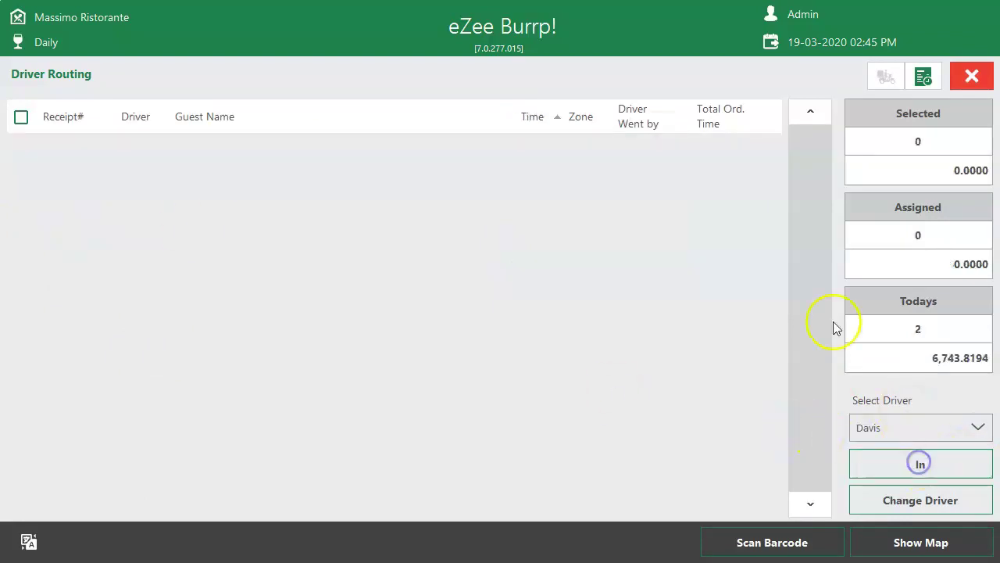
{"action": "left_click", "coordinate": [972, 78]}
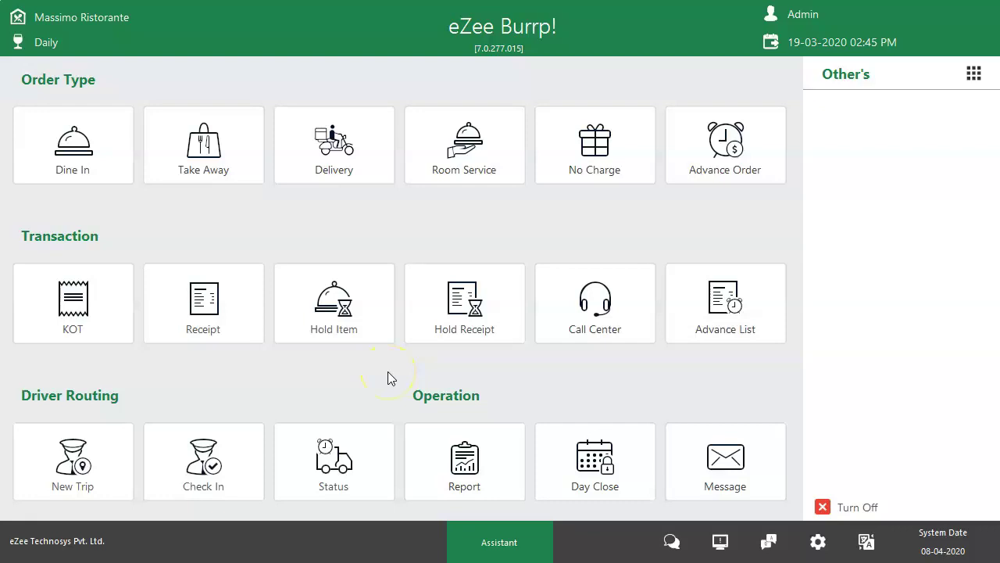
Examine the delivery status list and its Cash Settle option, and return to the main screen.
{"action": "left_click", "coordinate": [362, 439]}
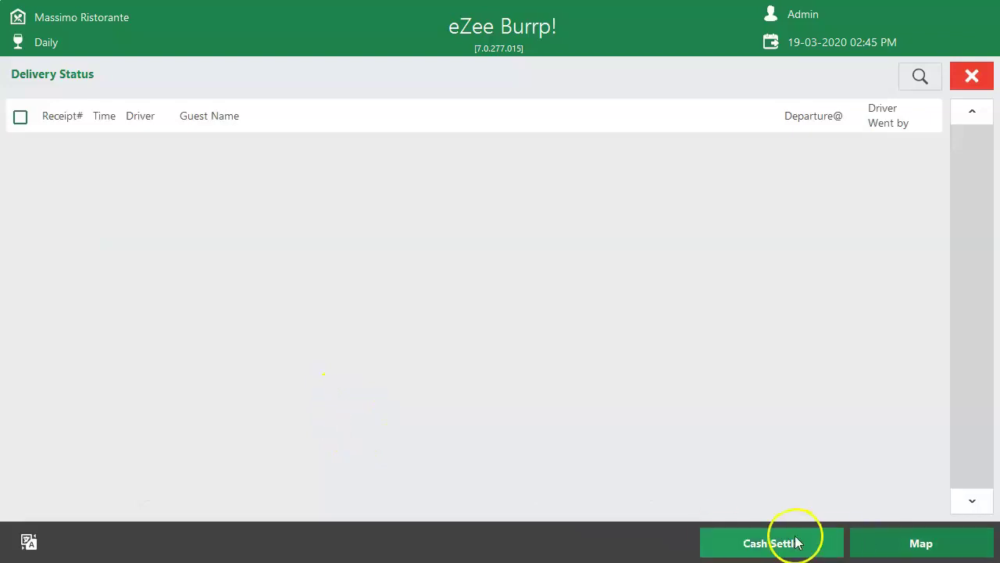
{"action": "left_click", "coordinate": [786, 537]}
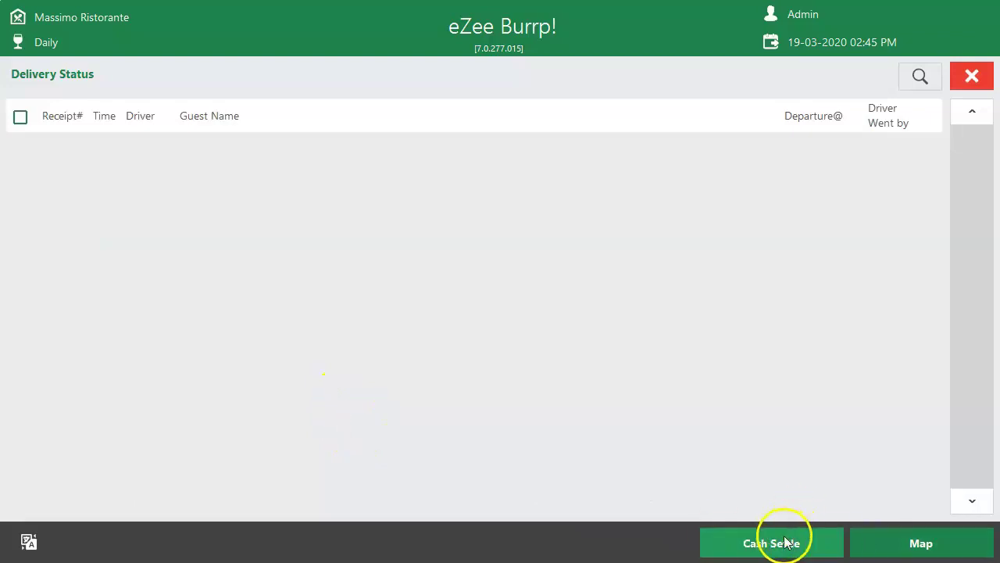
{"action": "left_click", "coordinate": [971, 75]}
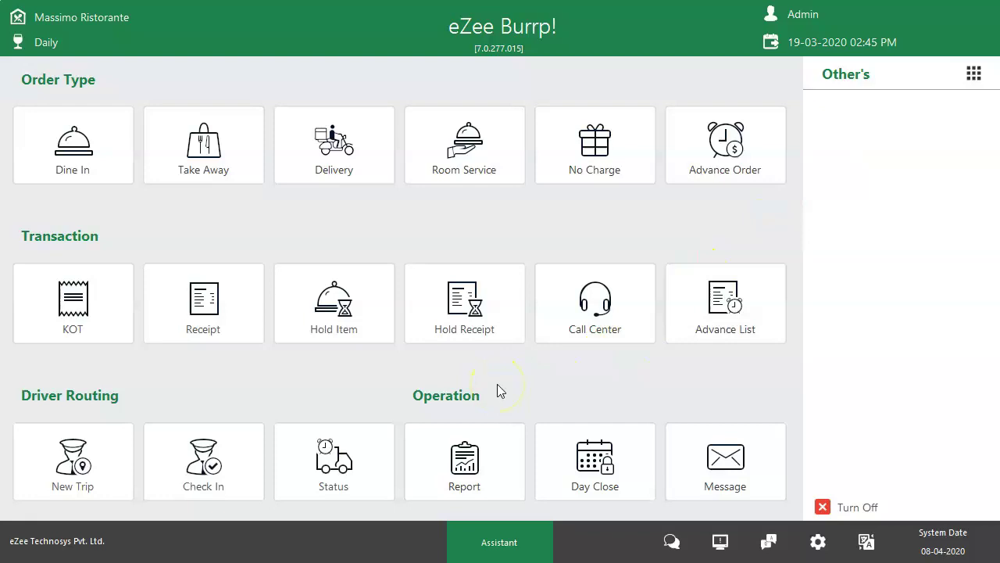
Examine the day's receipt list with settled receipts included, and restore the list of unsettled receipts only.
{"action": "left_click", "coordinate": [245, 317]}
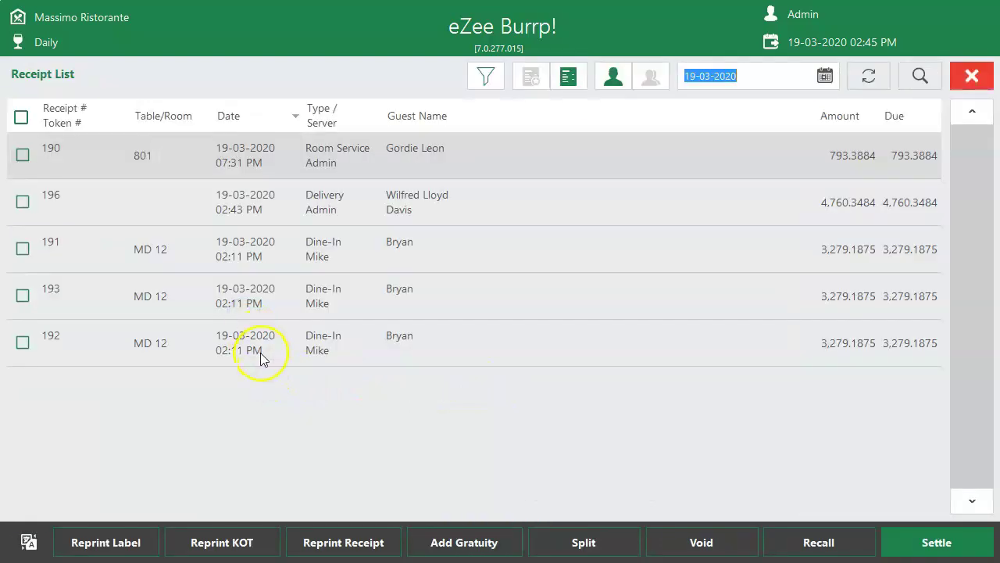
{"action": "left_click", "coordinate": [289, 209]}
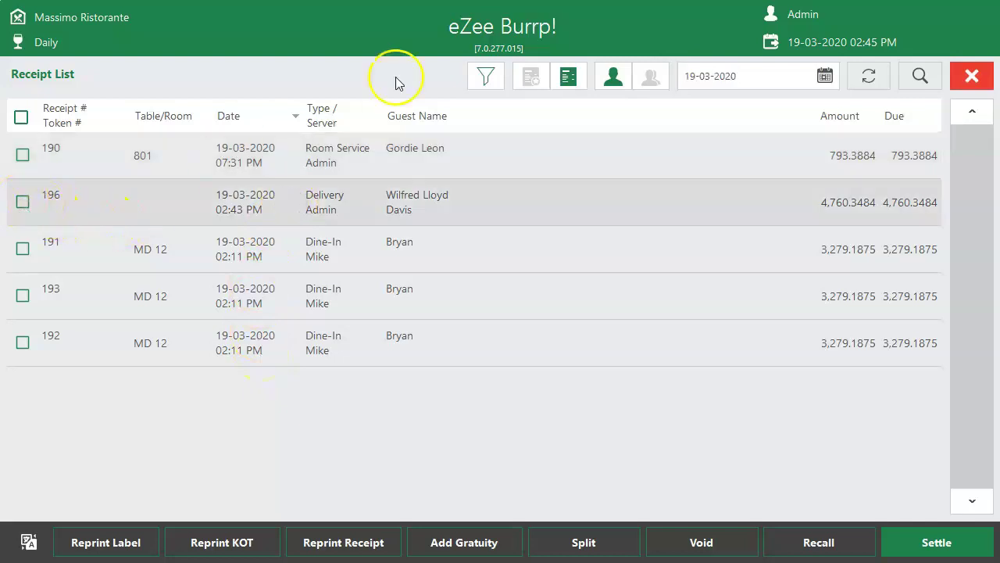
{"action": "left_click", "coordinate": [575, 78]}
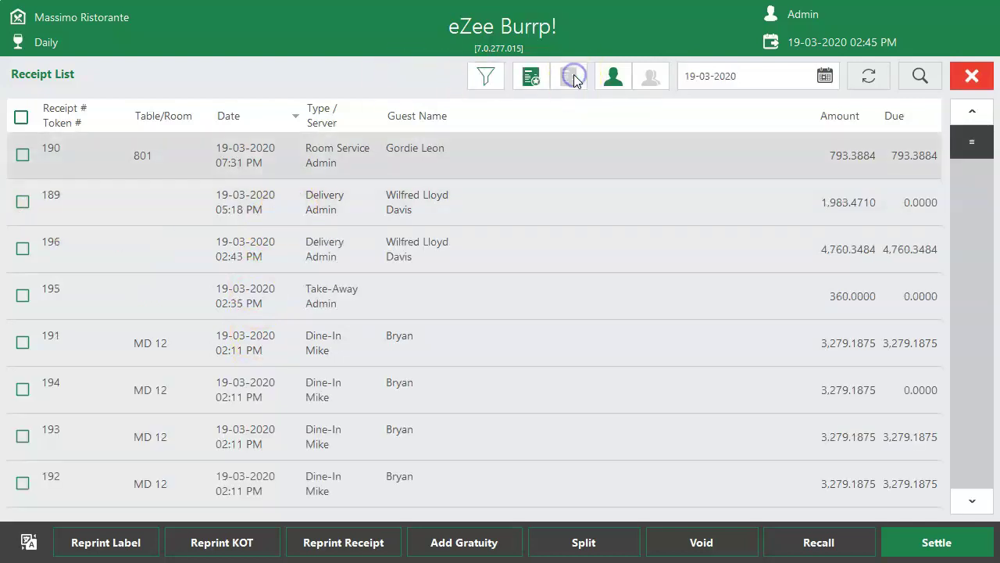
{"action": "left_click", "coordinate": [538, 78]}
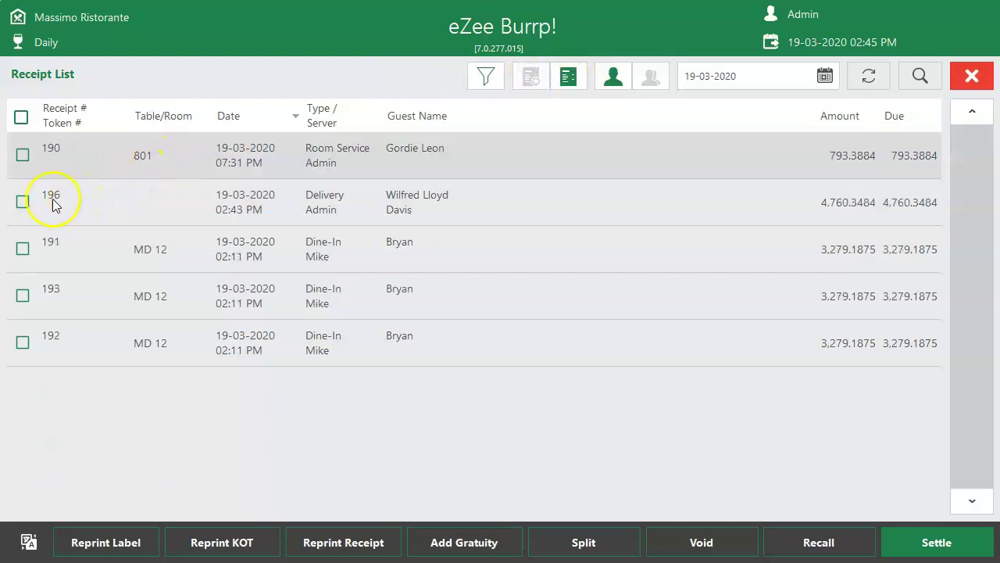
Settle the delivery receipt for its full due amount with the Cash payment type, and return to the main screen.
{"action": "left_click", "coordinate": [23, 202]}
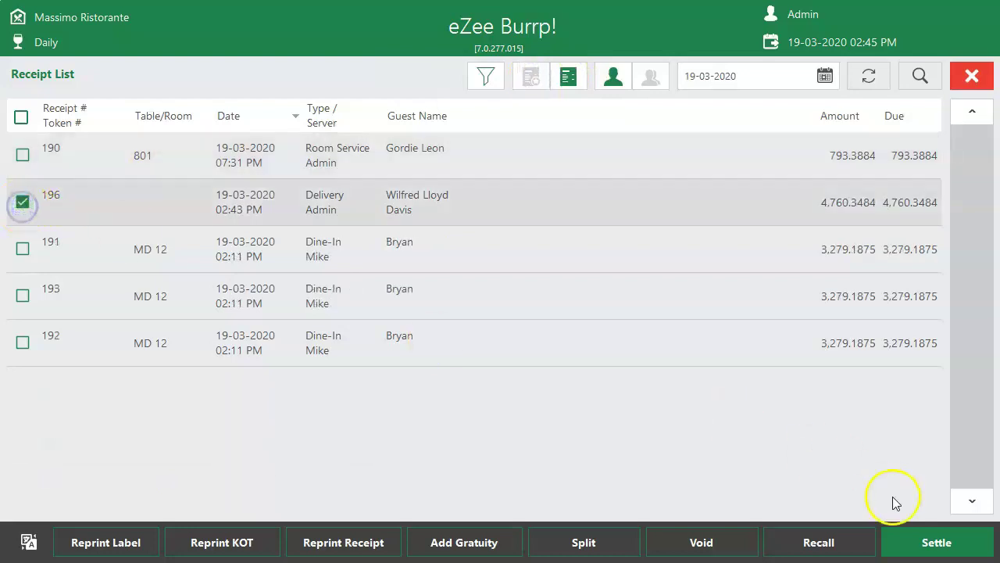
{"action": "left_click", "coordinate": [911, 552]}
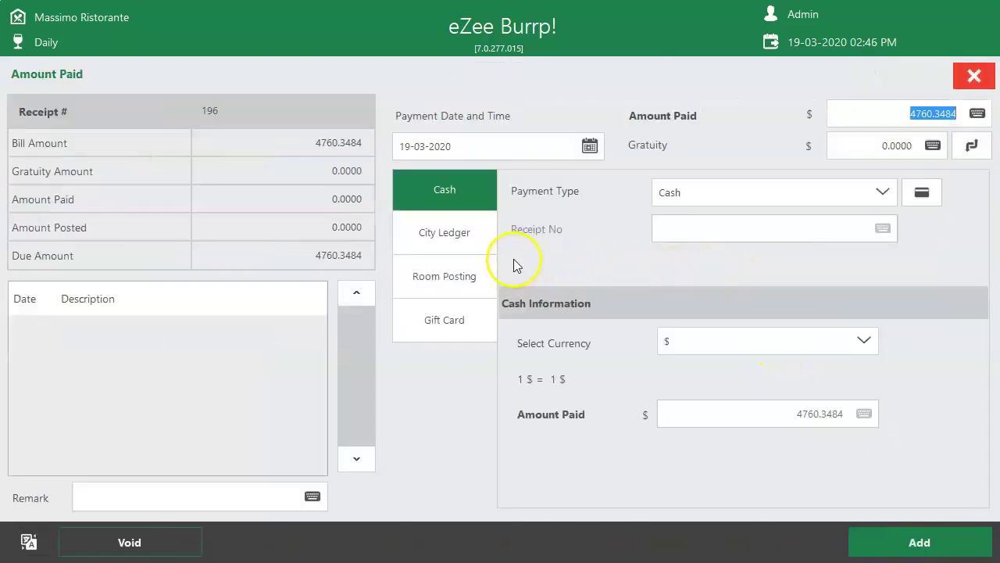
{"action": "left_click", "coordinate": [886, 116]}
{"action": "left_click", "coordinate": [884, 193]}
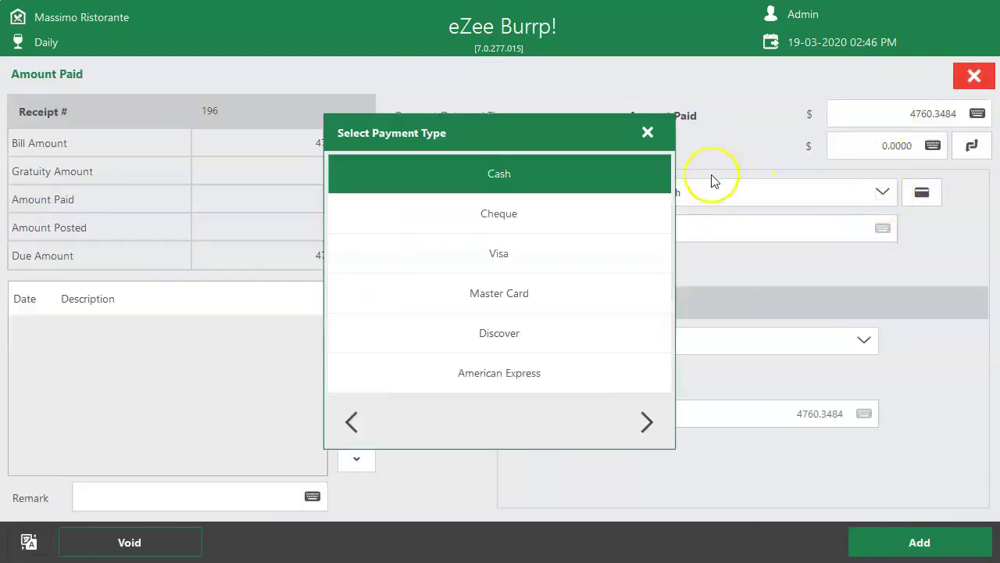
{"action": "left_click", "coordinate": [654, 178]}
{"action": "left_click", "coordinate": [913, 547]}
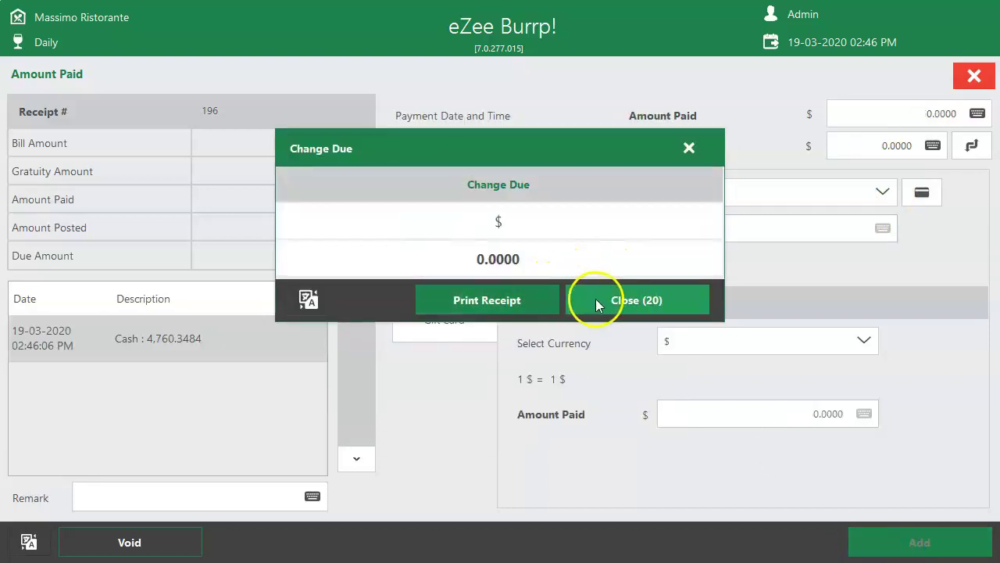
{"action": "left_click", "coordinate": [527, 305]}
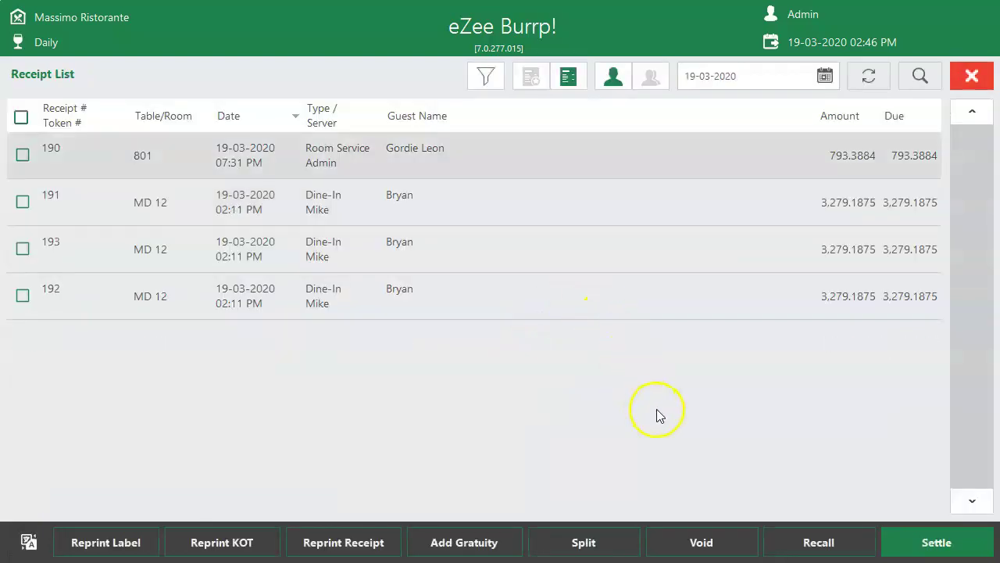
{"action": "left_click", "coordinate": [972, 75]}
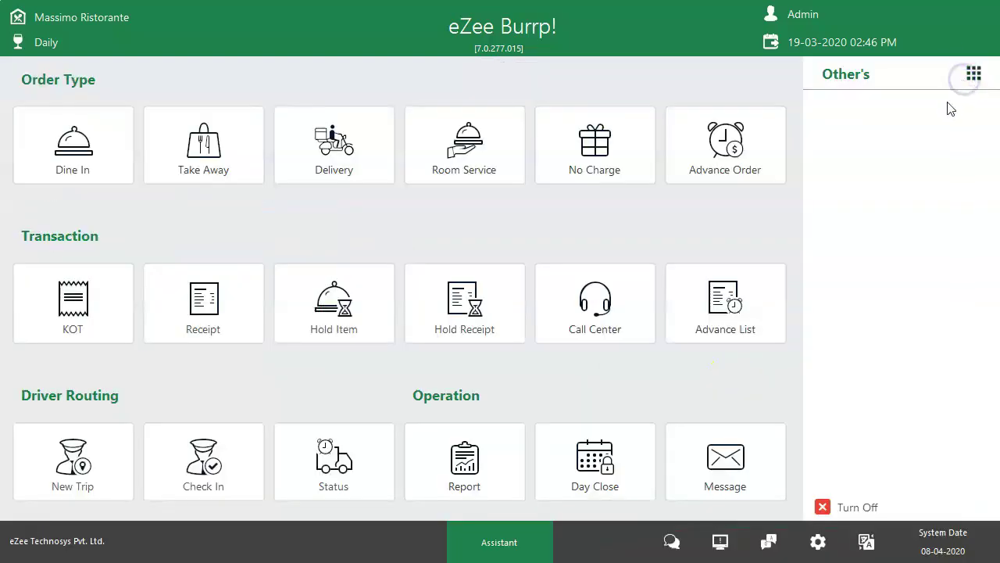